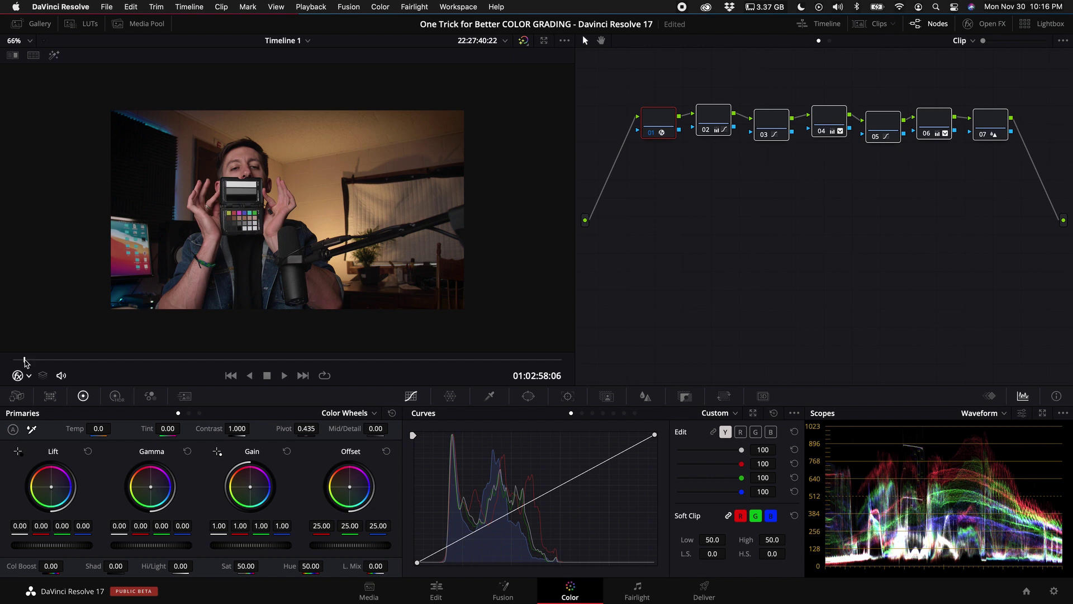
Move node 01 down-left out of the node chain while previewing a later frame, then return near the start
drag(26, 360, 163, 360)
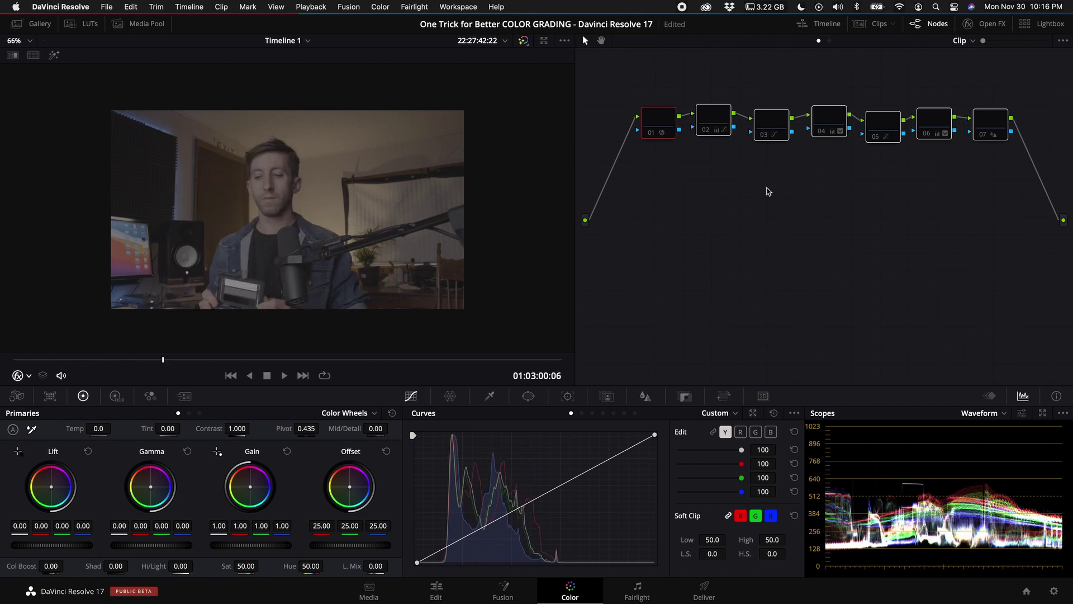
drag(664, 127, 633, 192)
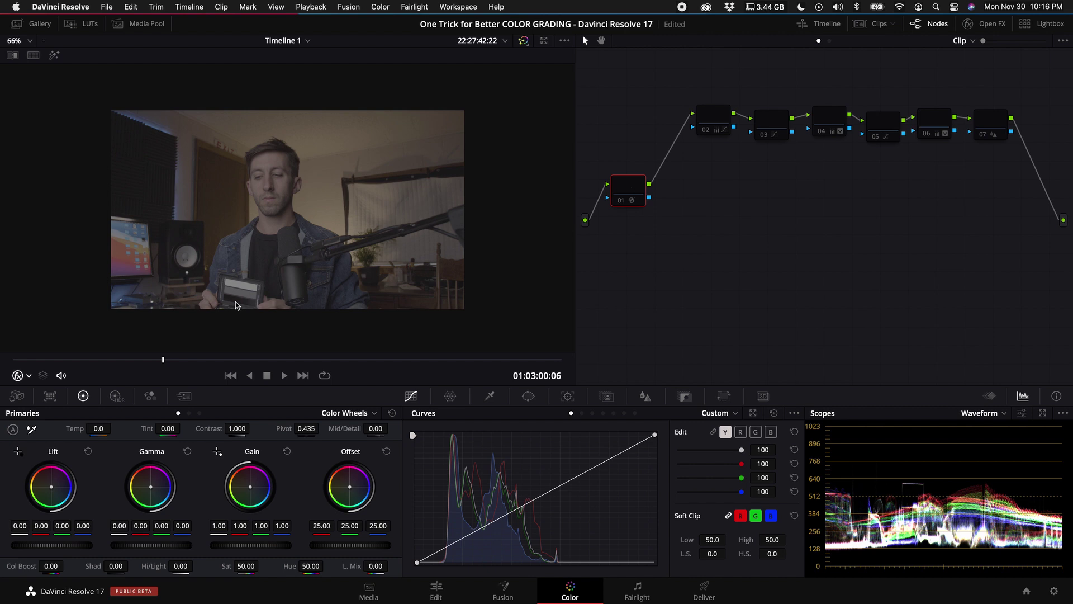
drag(163, 362, 11, 363)
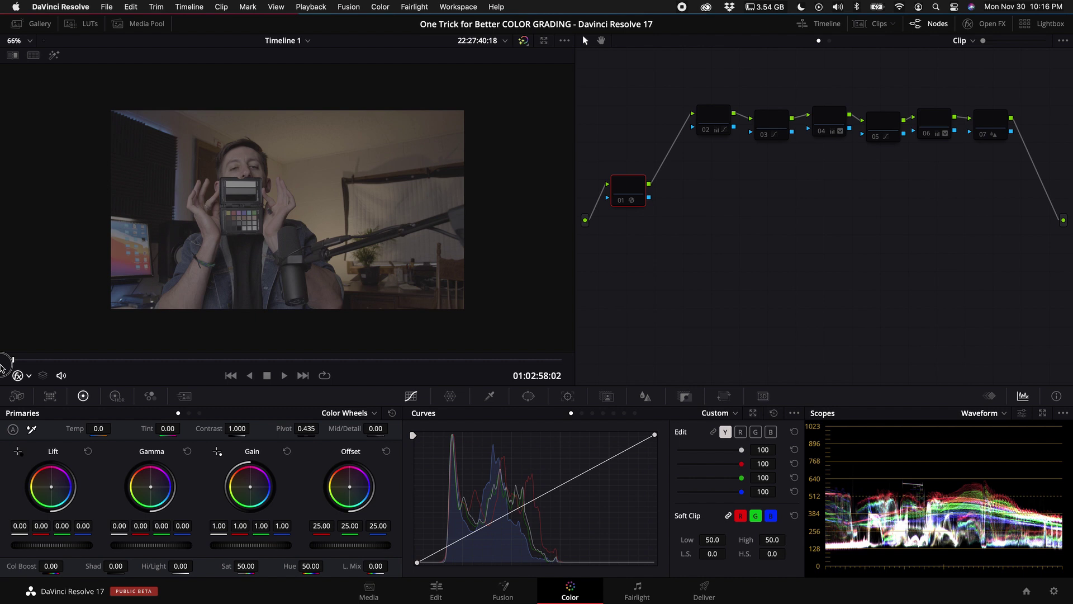
Remove node 01's old OpenFX effect and line the node back up with the chain
right_click(615, 184)
click(629, 201)
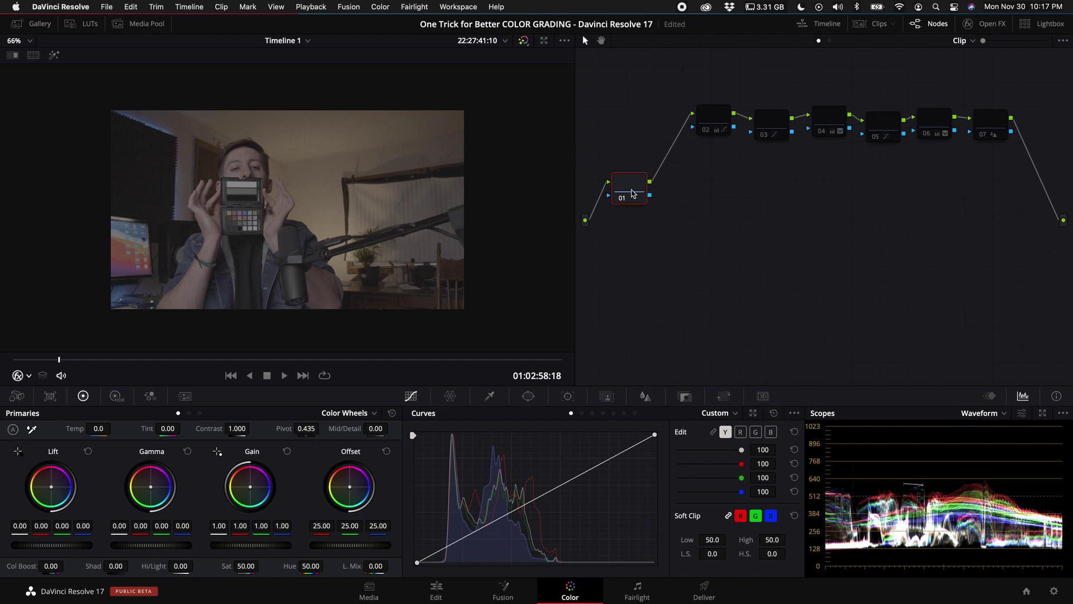
drag(632, 196, 632, 162)
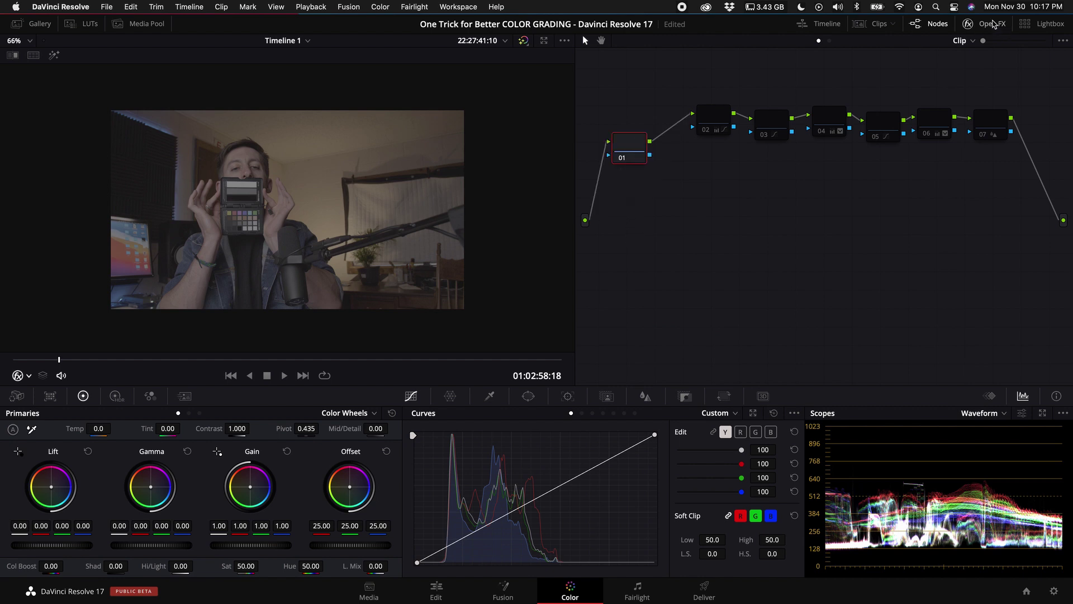
Apply Color Space Transform from Resolve FX Color to node 01
click(992, 23)
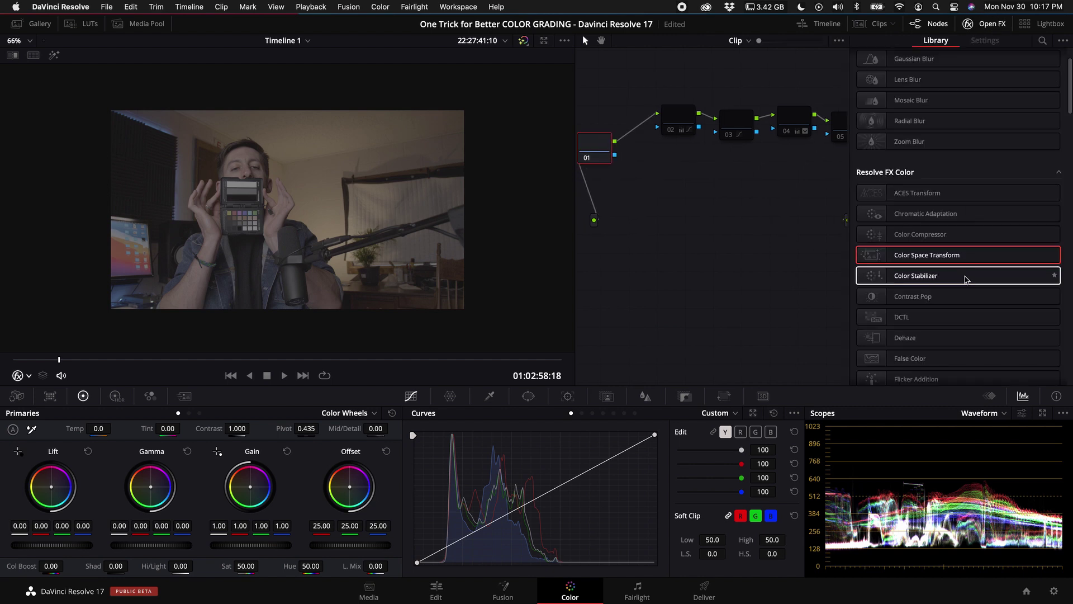
scroll(926, 243, down, 4)
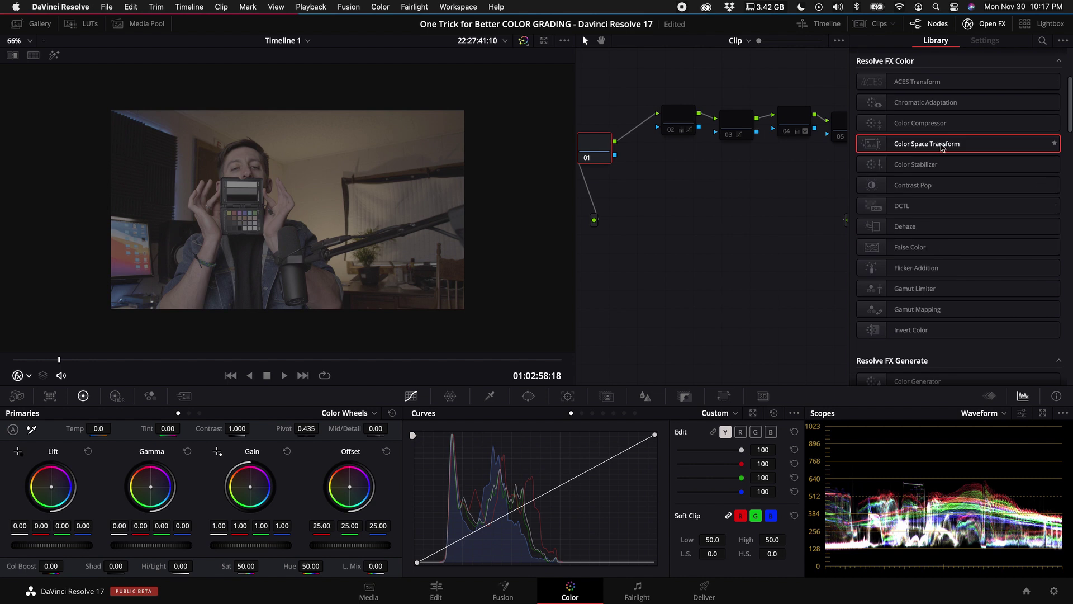
drag(943, 146, 642, 203)
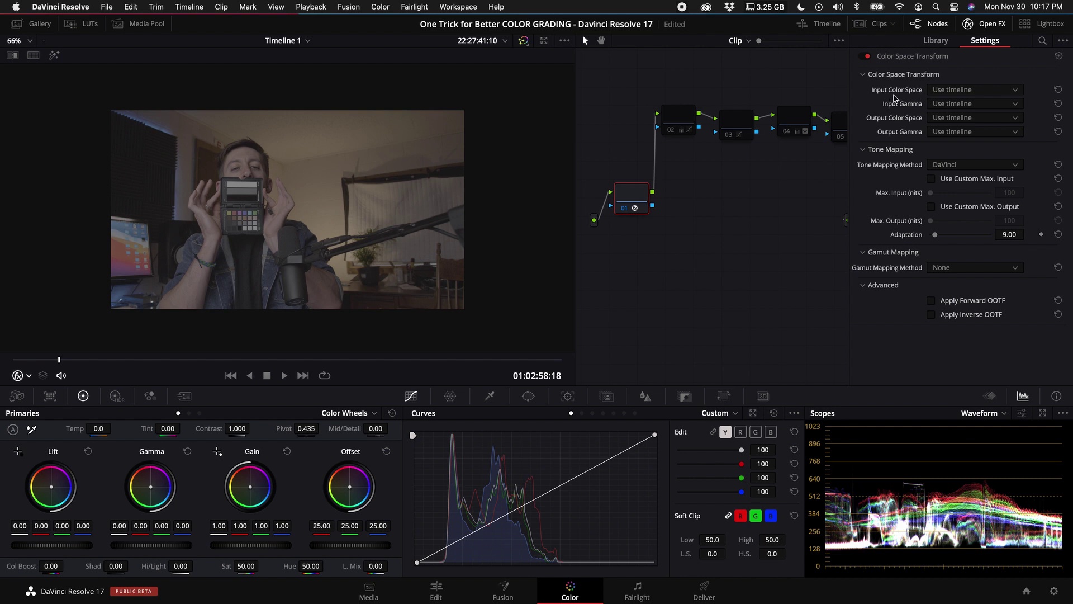
Set the transform's Input Color Space to Panasonic V-Gamut
click(975, 91)
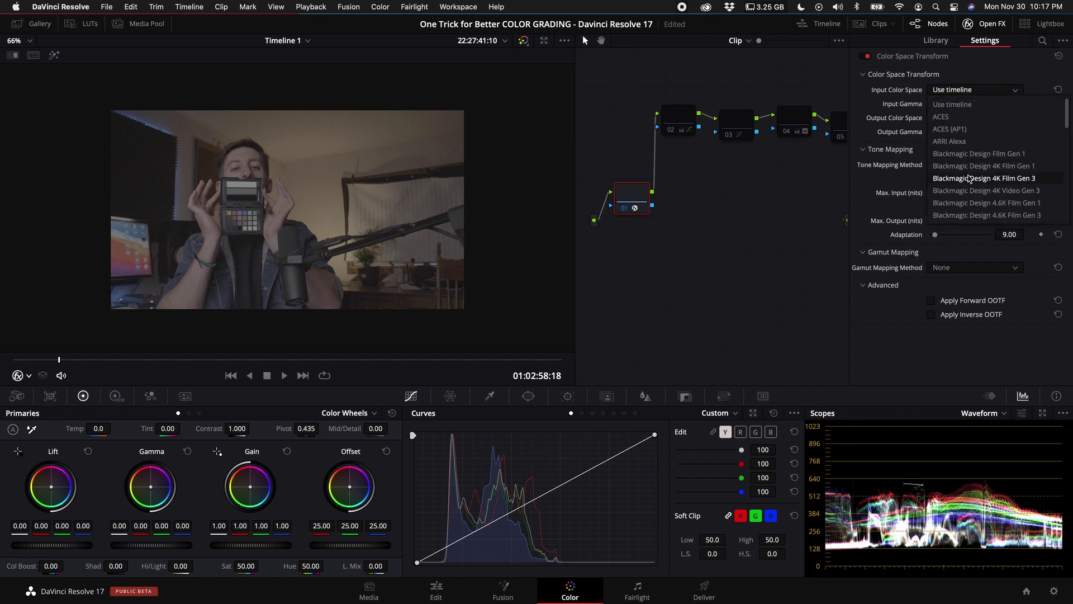
scroll(970, 179, down, 3)
scroll(969, 179, down, 3)
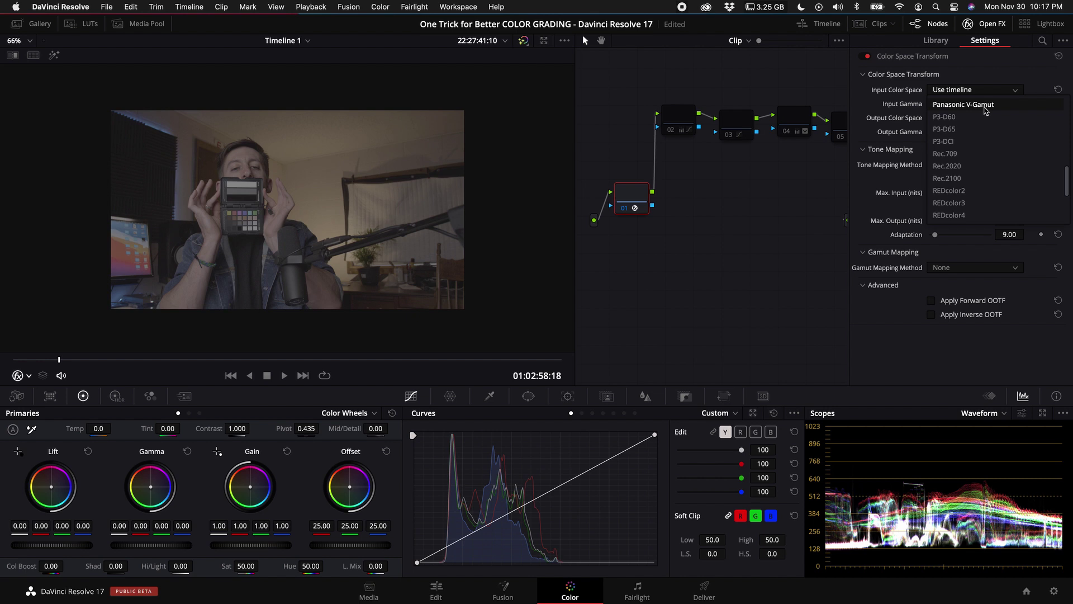
click(984, 106)
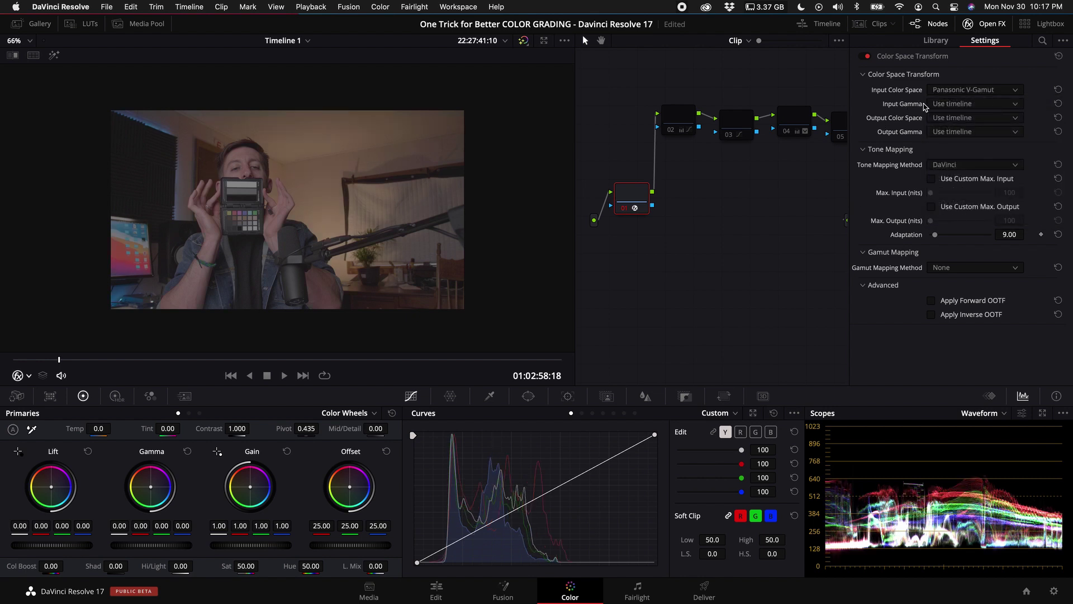
Set Input Gamma to Panasonic V-Log and bring up the project's Color Management settings
click(962, 104)
scroll(970, 136, down, 10)
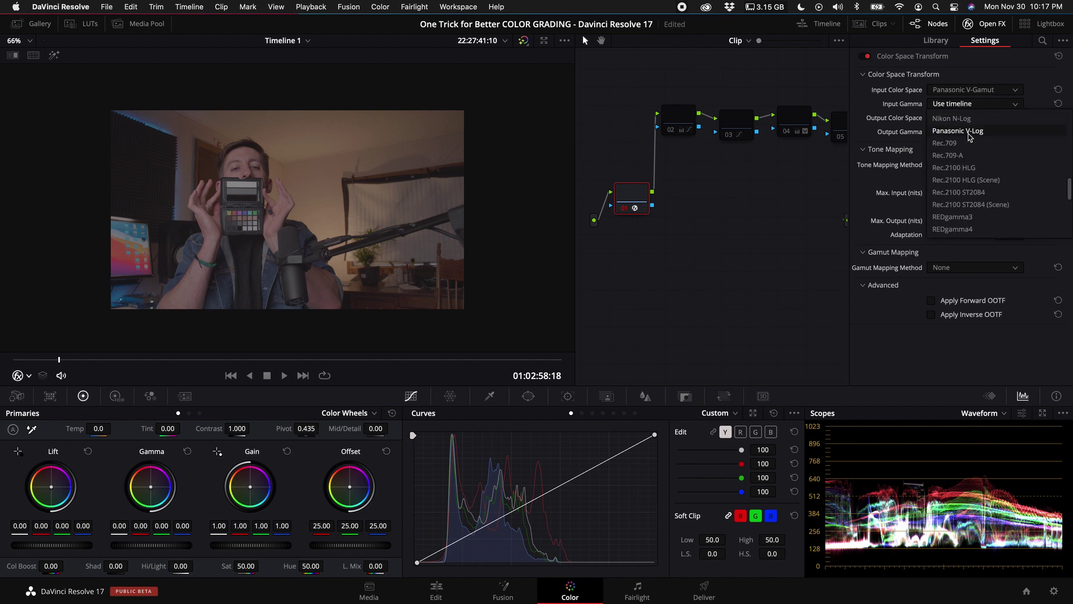
click(969, 136)
click(1053, 590)
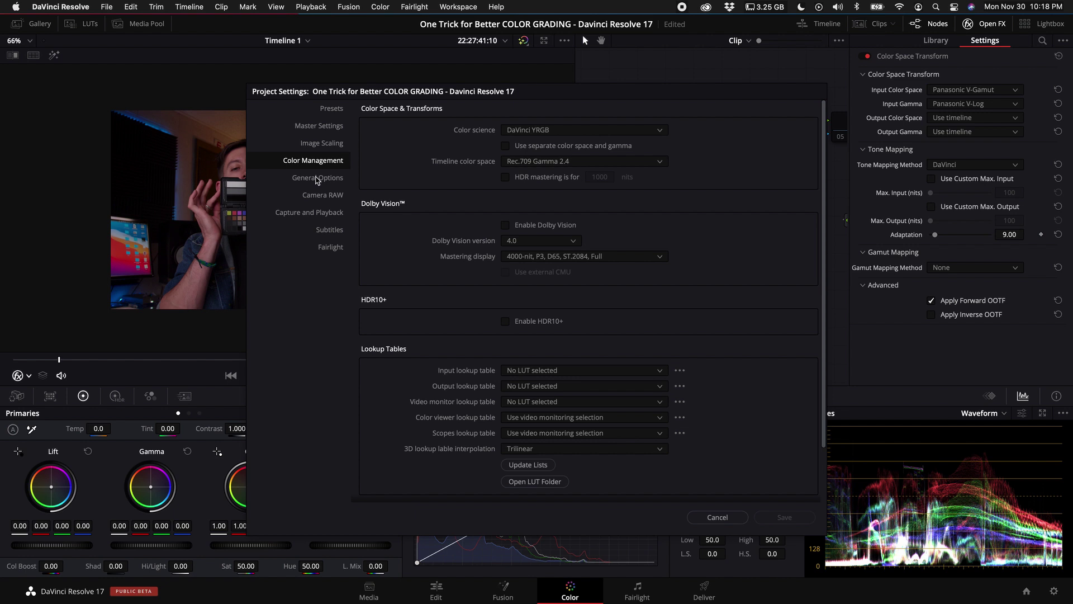
Look over General Options and Color Management in Project Settings, then cancel without changes
click(317, 179)
click(323, 162)
scroll(580, 312, down, 3)
scroll(576, 306, up, 2)
scroll(558, 247, down, 3)
scroll(640, 298, up, 5)
click(718, 517)
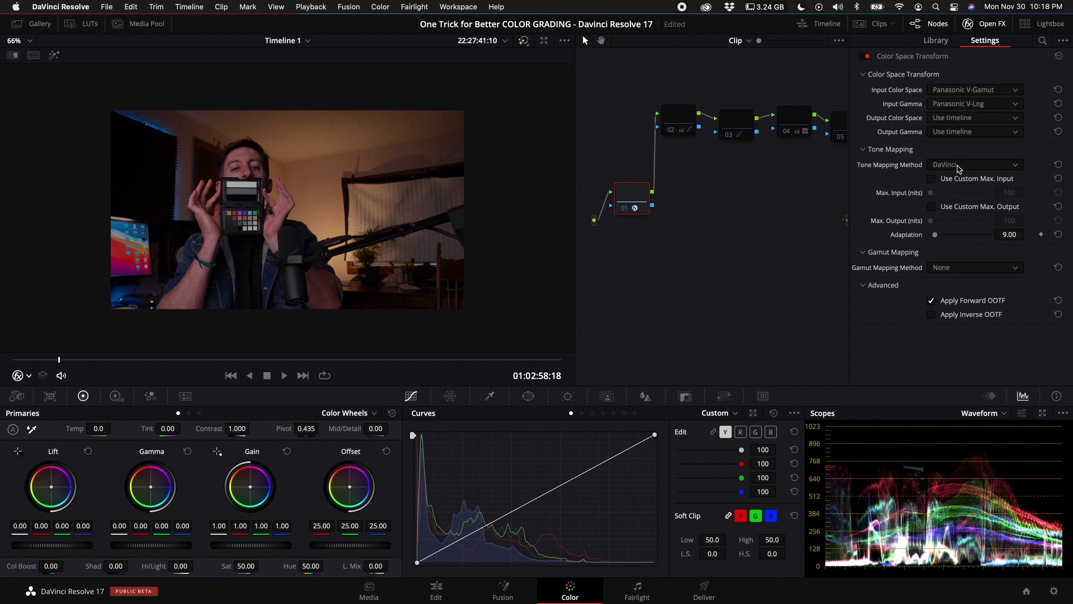
Keep DaVinci as the tone mapping method and bring up the gamut mapping options
click(960, 165)
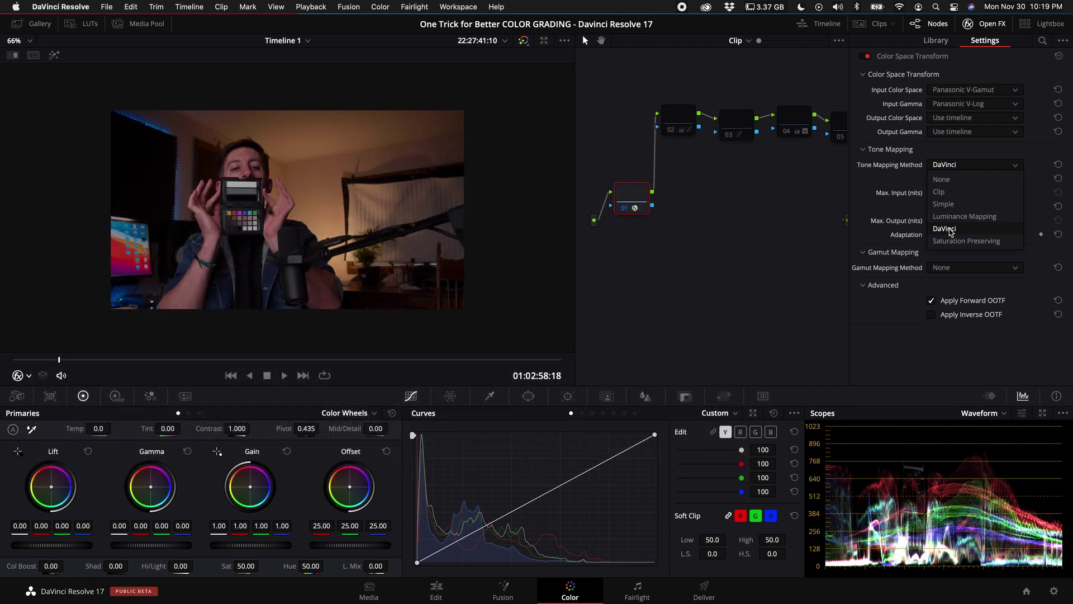
click(952, 229)
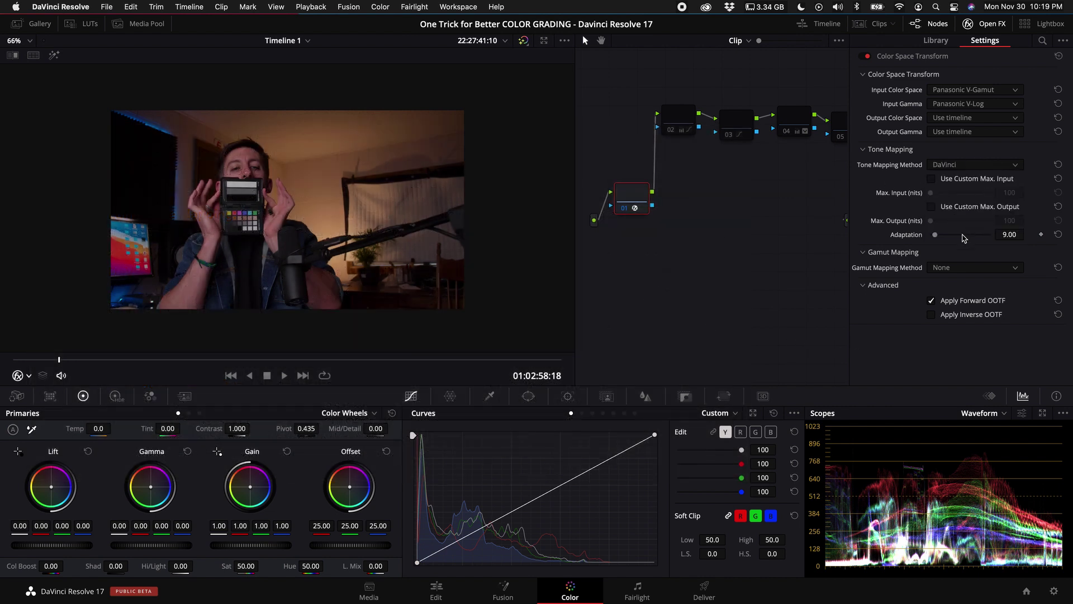
click(962, 269)
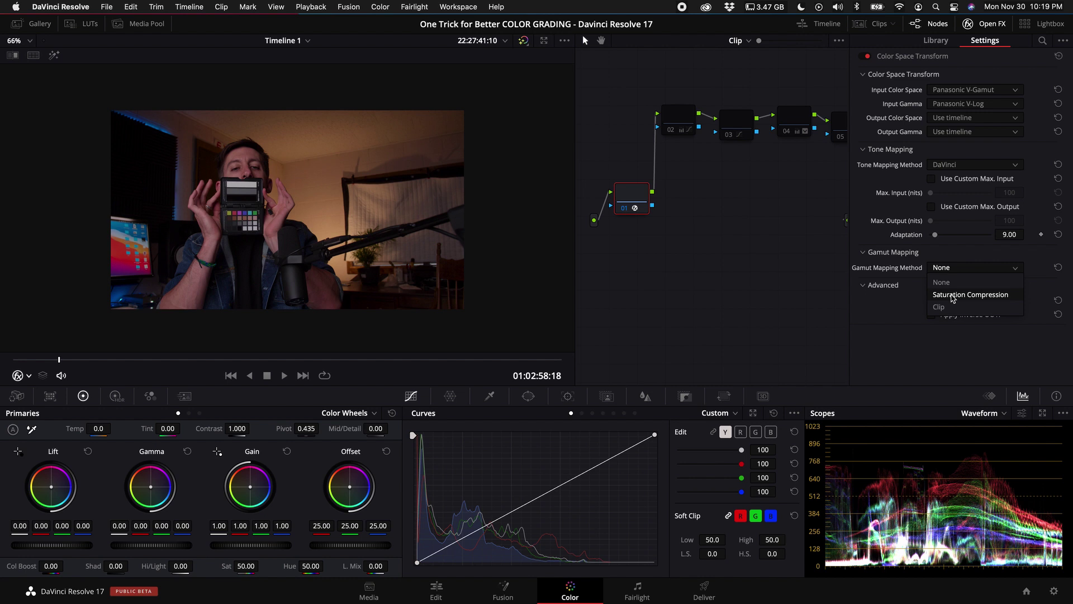
Choose Saturation Compression for gamut mapping and move node 01 back in line with the chain
click(953, 295)
drag(631, 192, 617, 103)
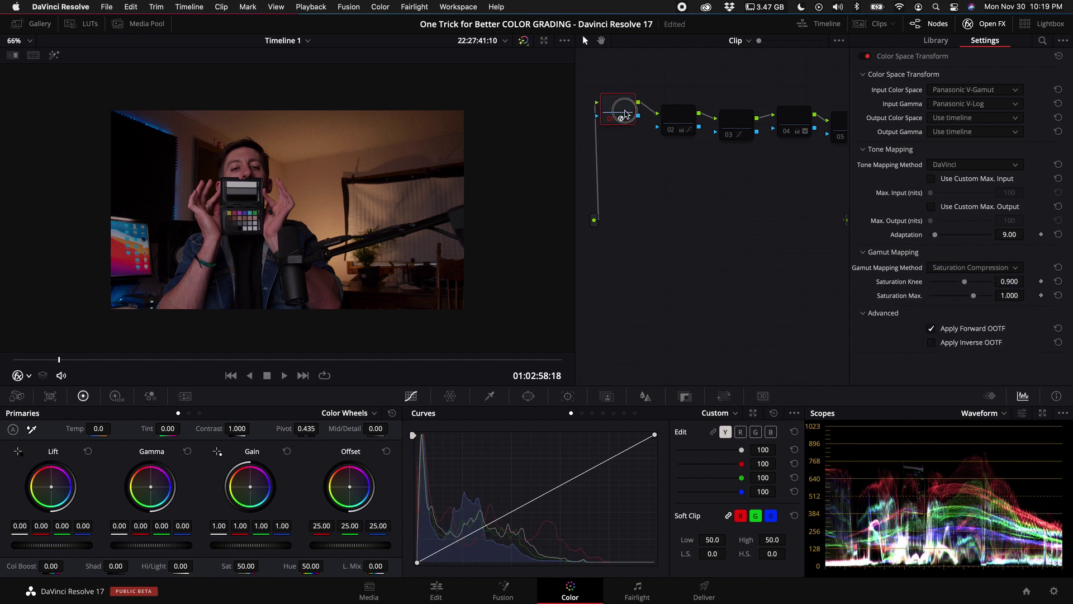
scroll(401, 259, down, 3)
scroll(283, 247, up, 3)
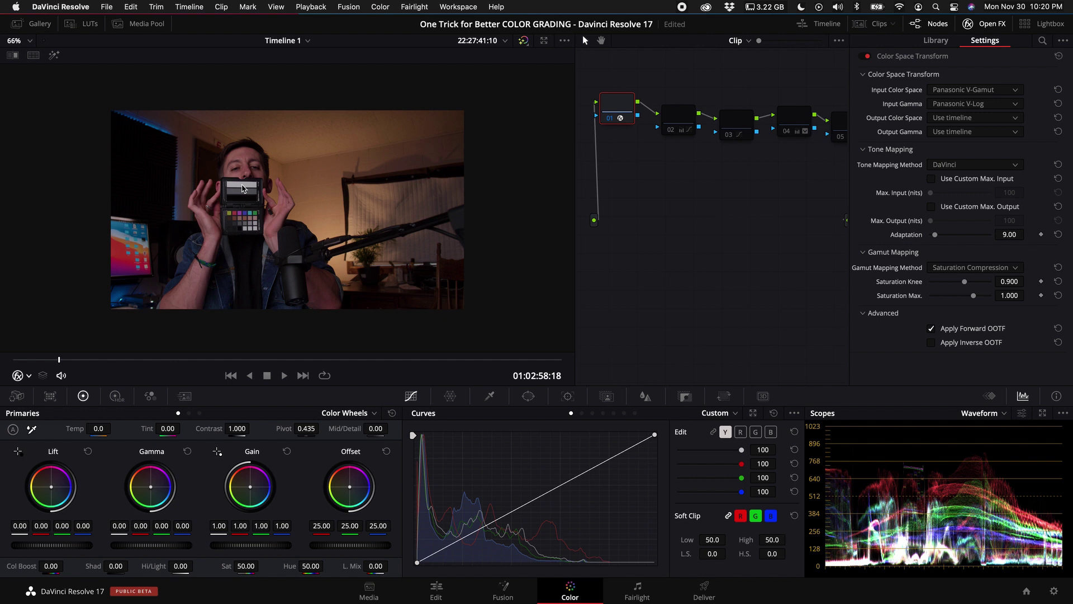
Hide the effects panel and step through nodes 03 to 07 to inspect their grades
click(984, 24)
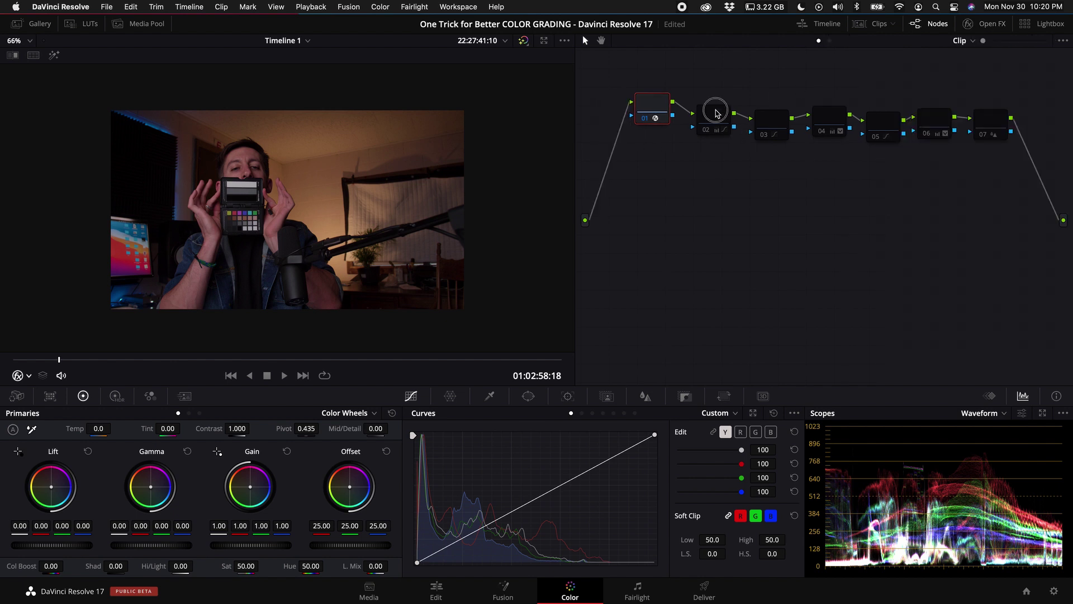
click(771, 122)
click(830, 120)
click(883, 126)
click(935, 122)
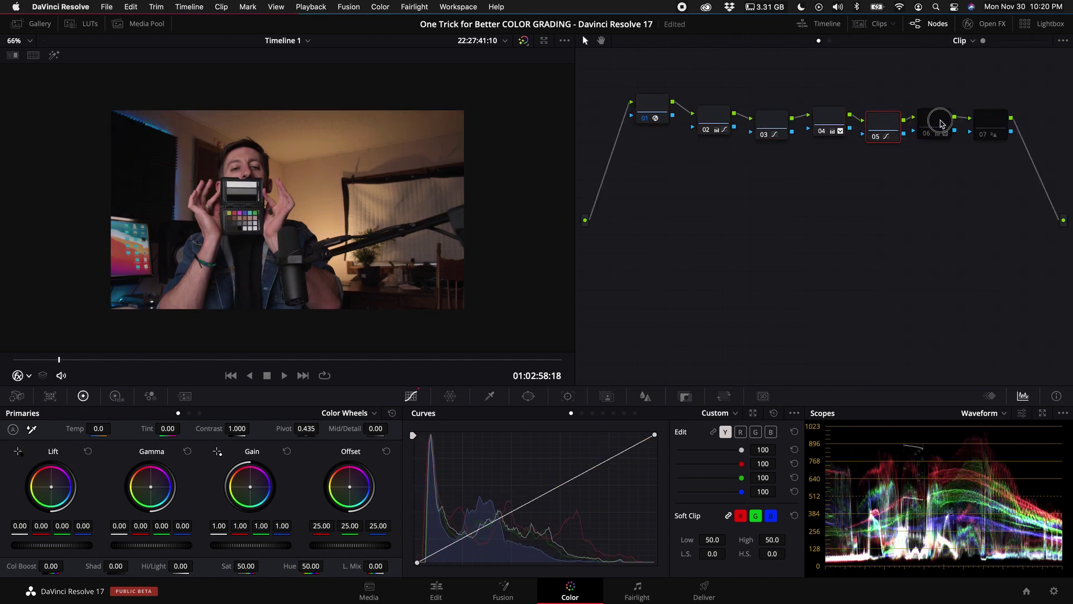
click(991, 123)
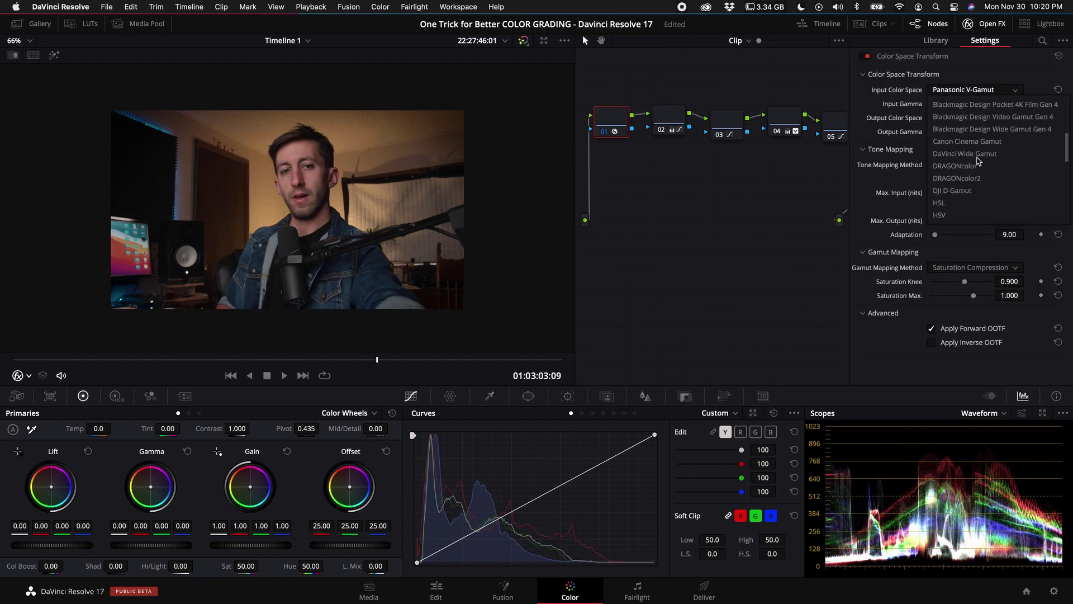
scroll(976, 165, up, 5)
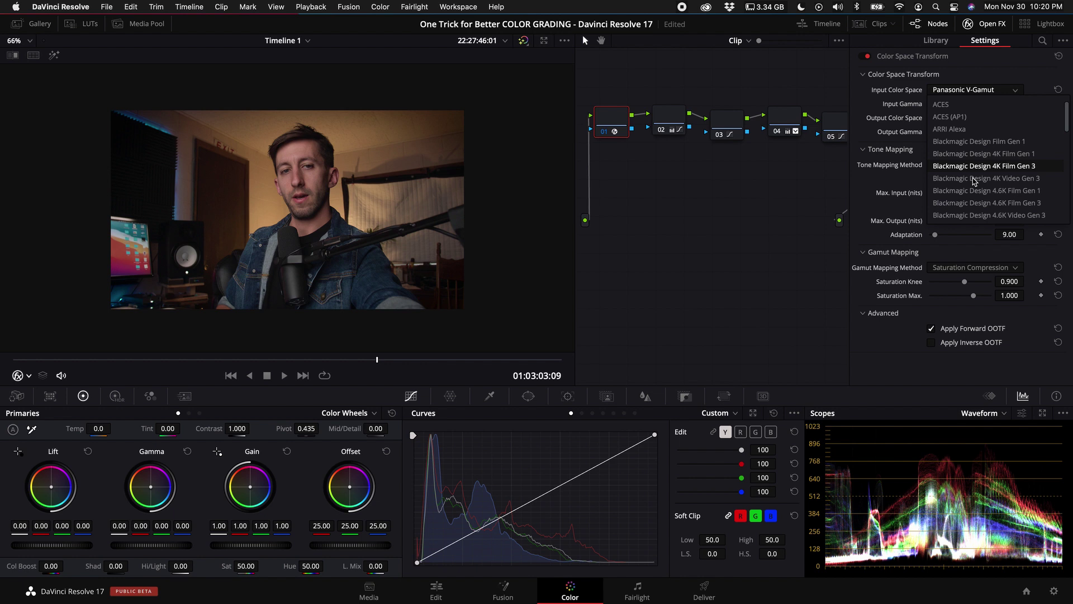
scroll(973, 180, down, 10)
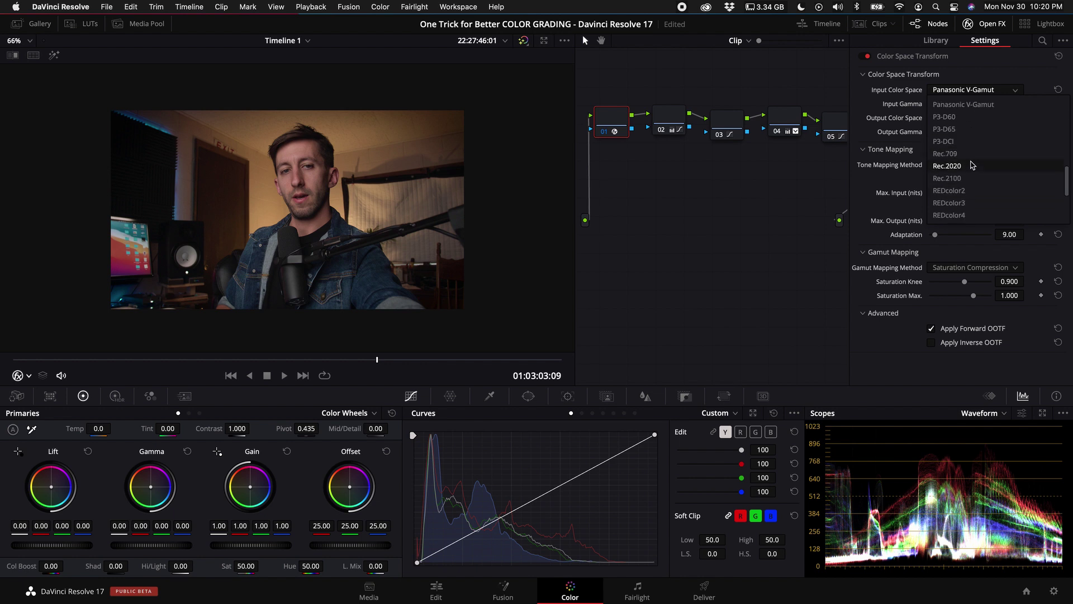
scroll(974, 167, up, 2)
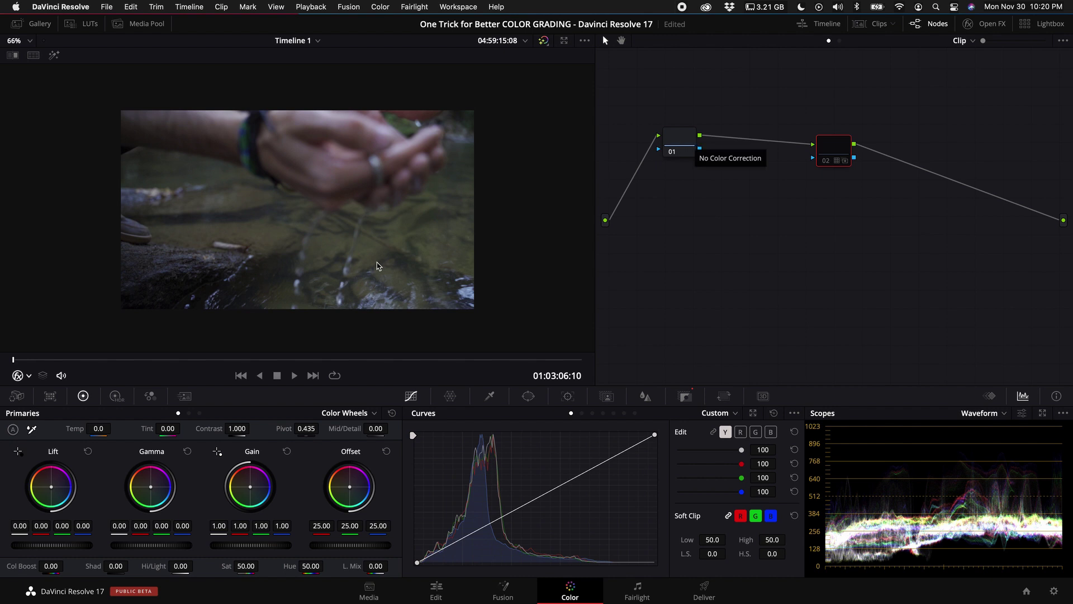
Apply Color Space Transform to node 01 of the hands-in-stream clip
drag(679, 142, 661, 173)
click(984, 23)
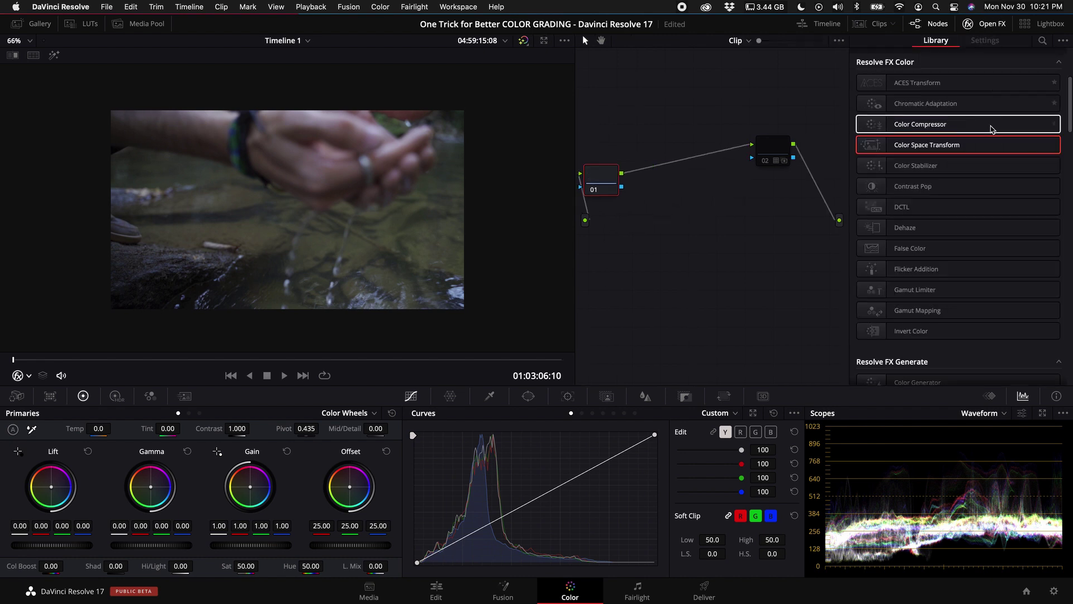
drag(944, 144, 659, 167)
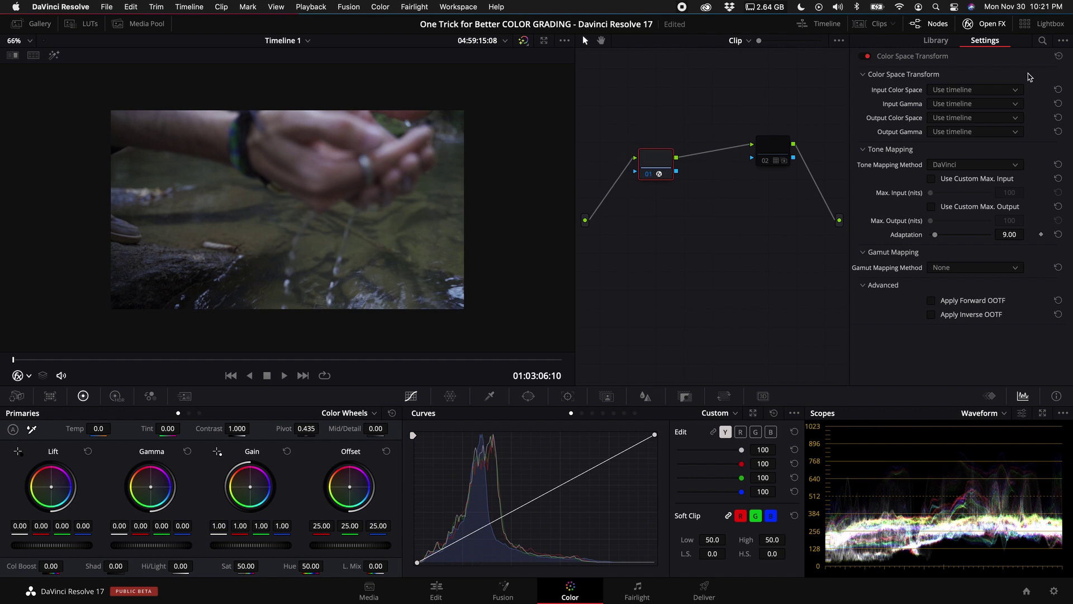
Set the transform's input to Rec.2020 colour space with Rec.2100 HLG gamma
click(968, 90)
scroll(962, 155, down, 10)
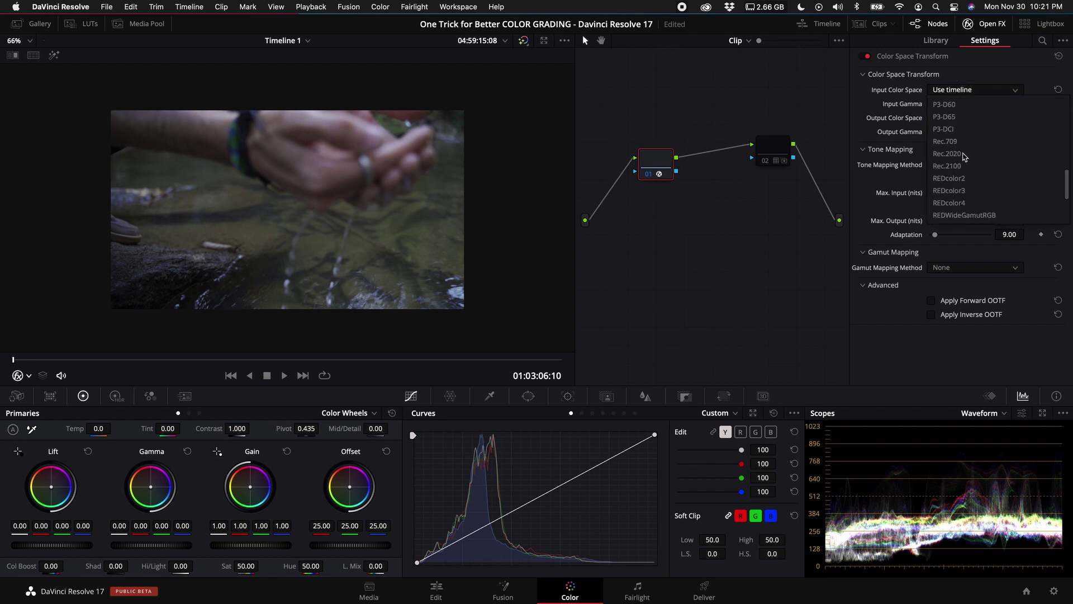
click(973, 154)
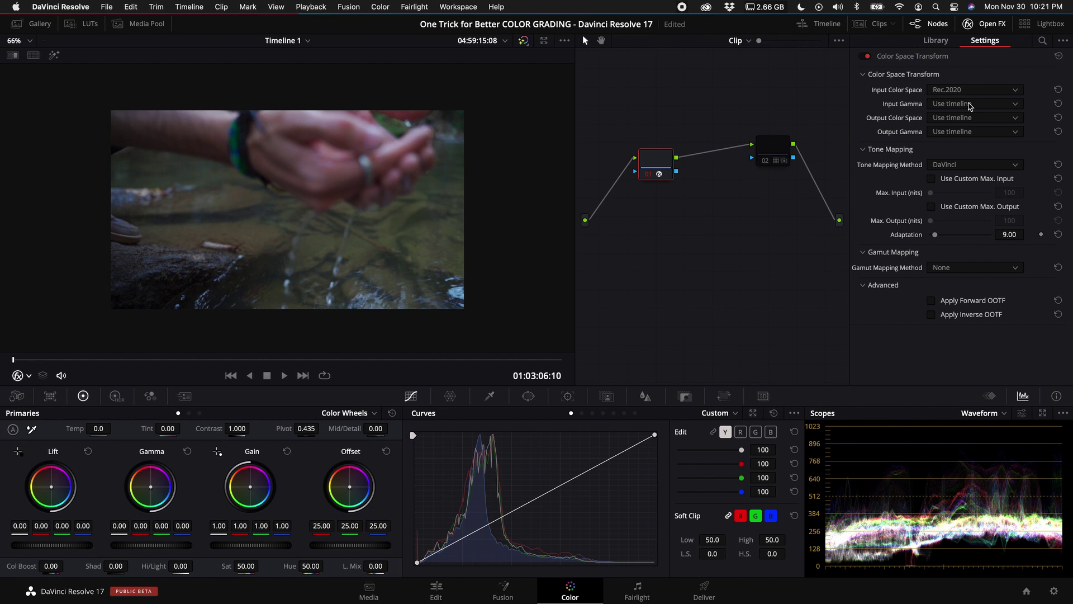
click(970, 104)
scroll(979, 158, down, 5)
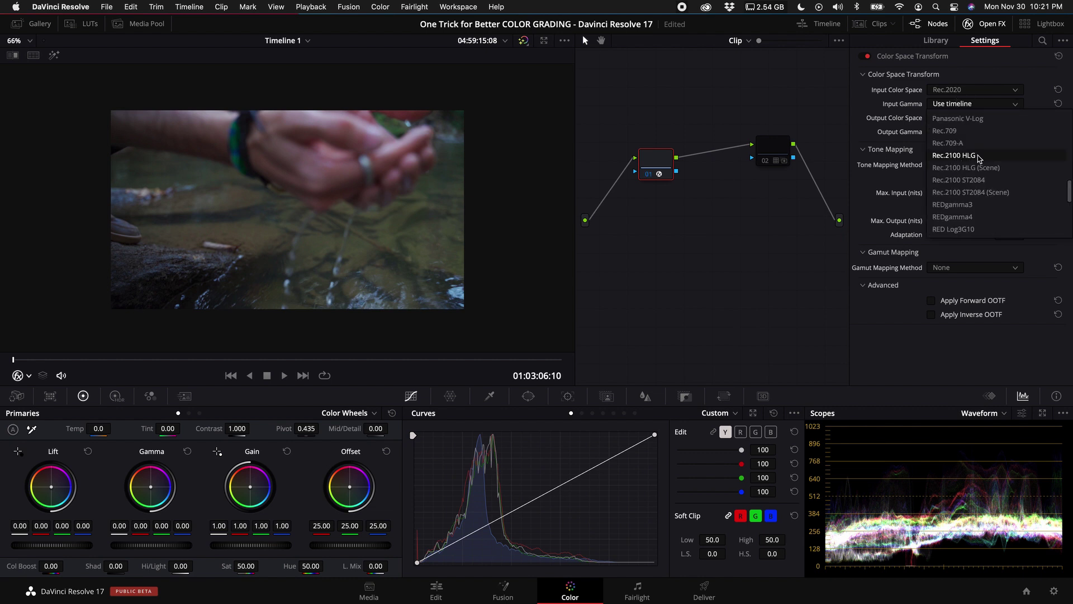
click(953, 156)
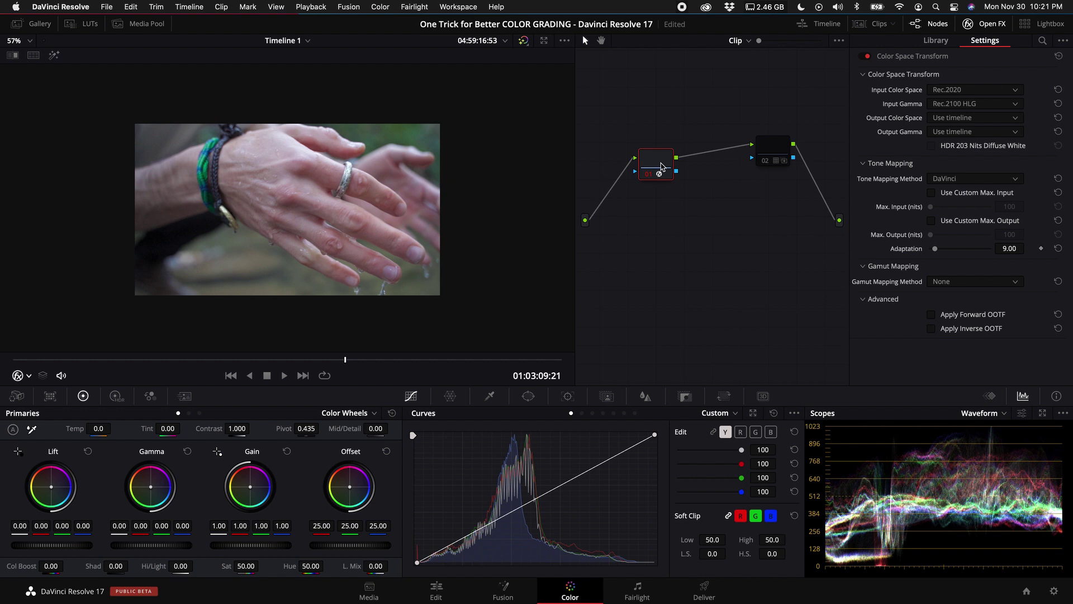
mouse_move(662, 166)
mouse_down()
mouse_move(654, 190)
mouse_move(659, 169)
mouse_move(643, 182)
mouse_move(648, 165)
mouse_up()
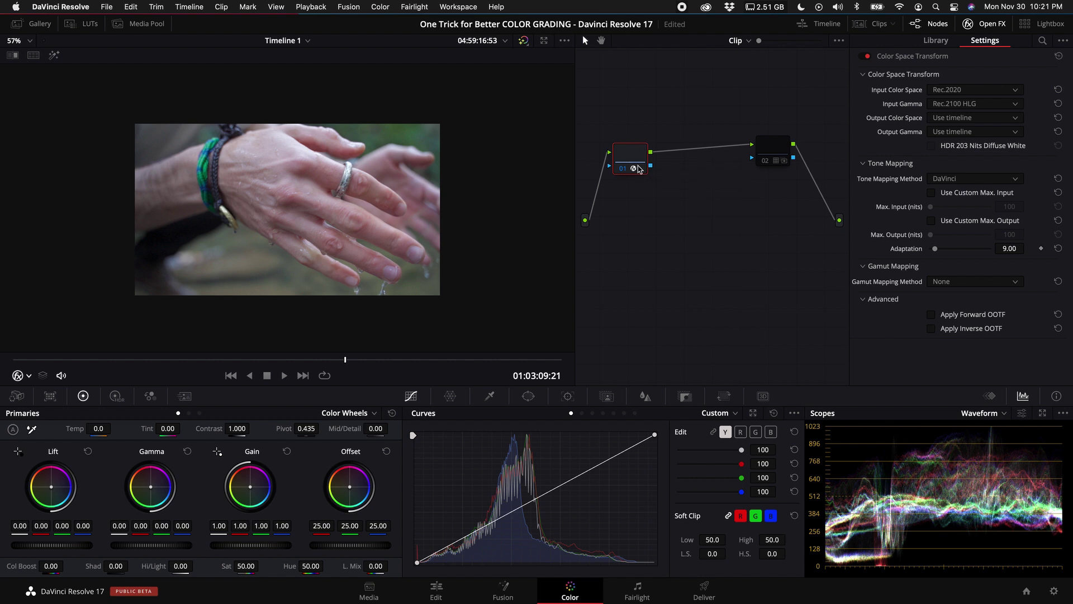
Add a serial node after the transform and pull its luma curve down to darken the image
key(alt+s)
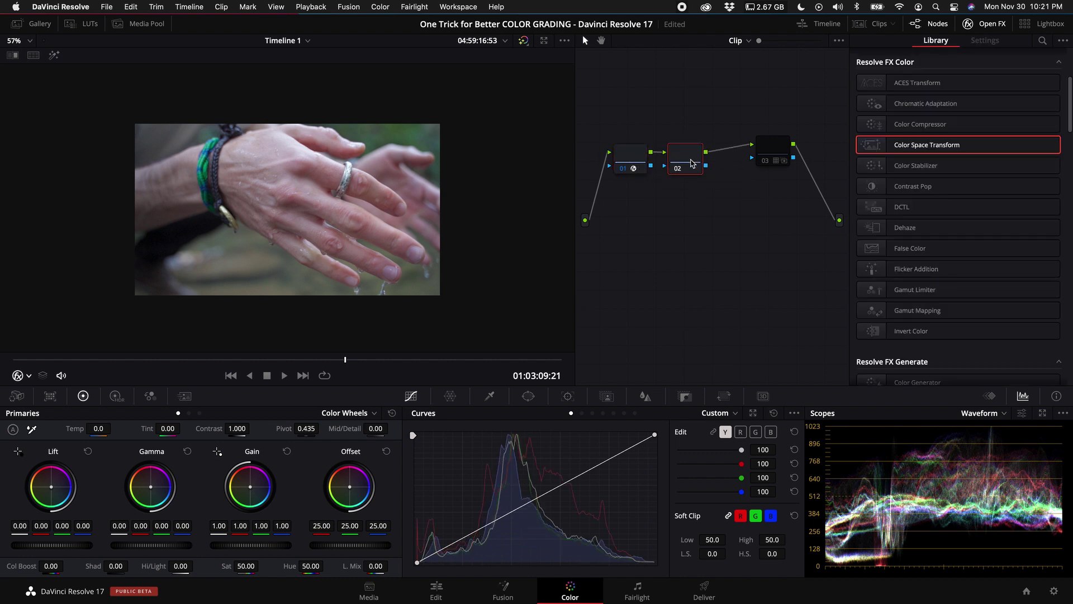
click(633, 160)
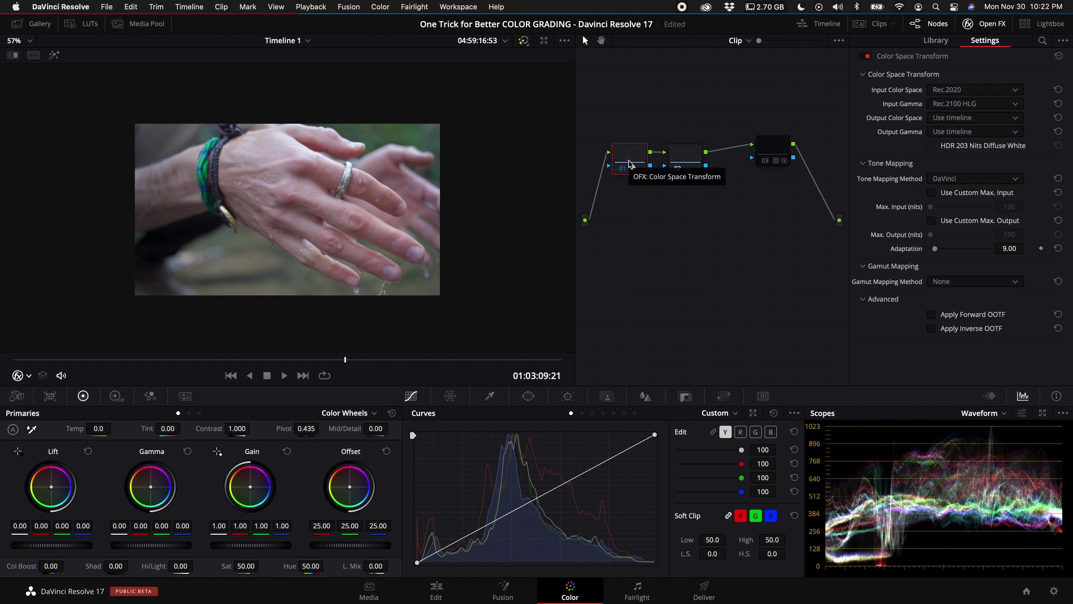
click(679, 156)
drag(545, 492, 558, 505)
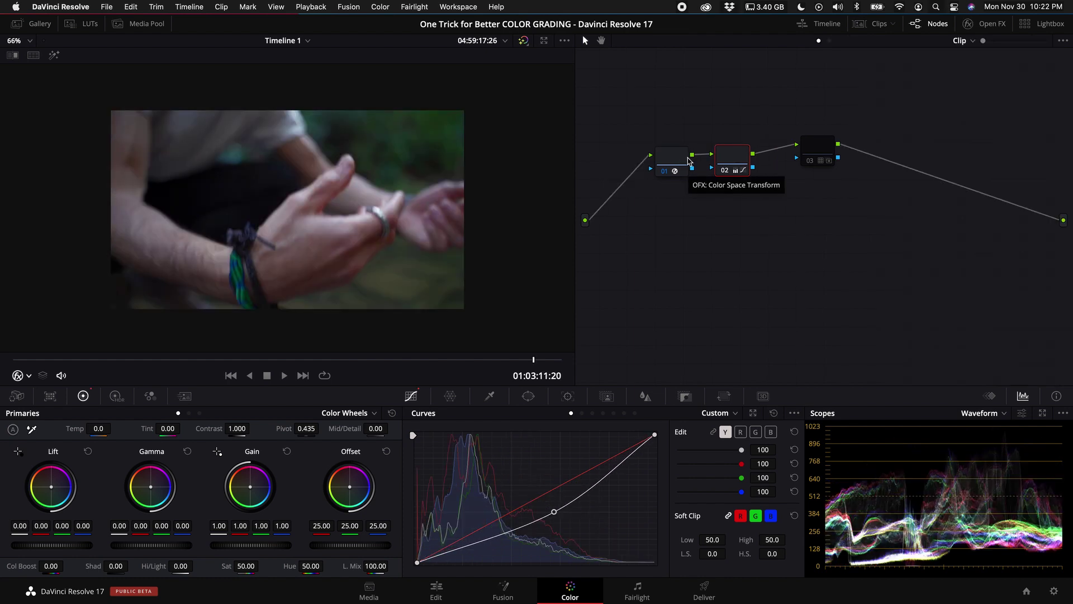
Insert an empty node before the transform with Shift+S and arrange the four nodes in a row
drag(679, 159, 666, 162)
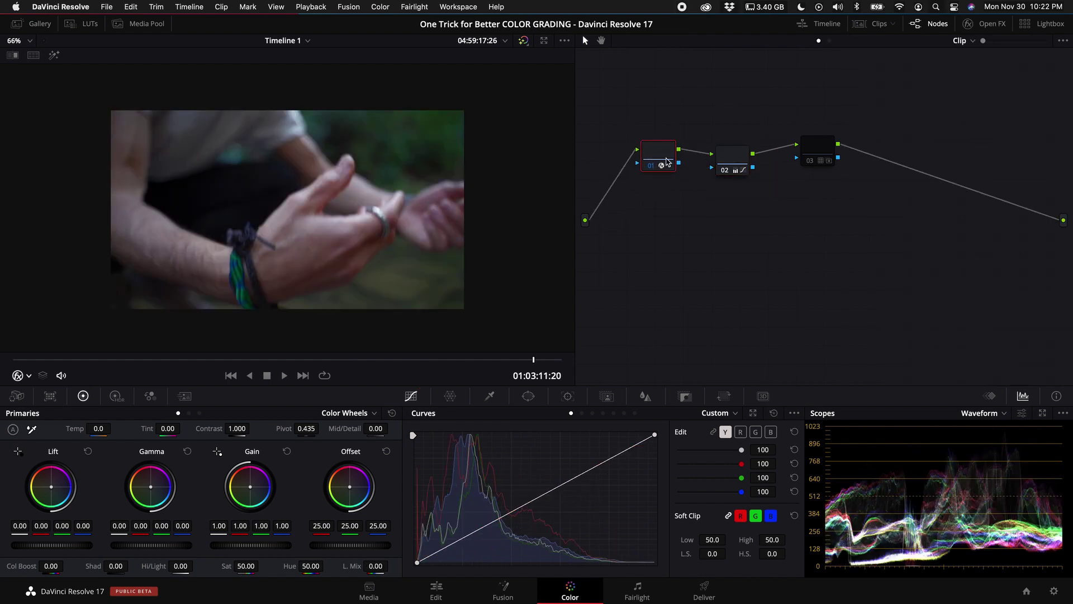
key(shift+s)
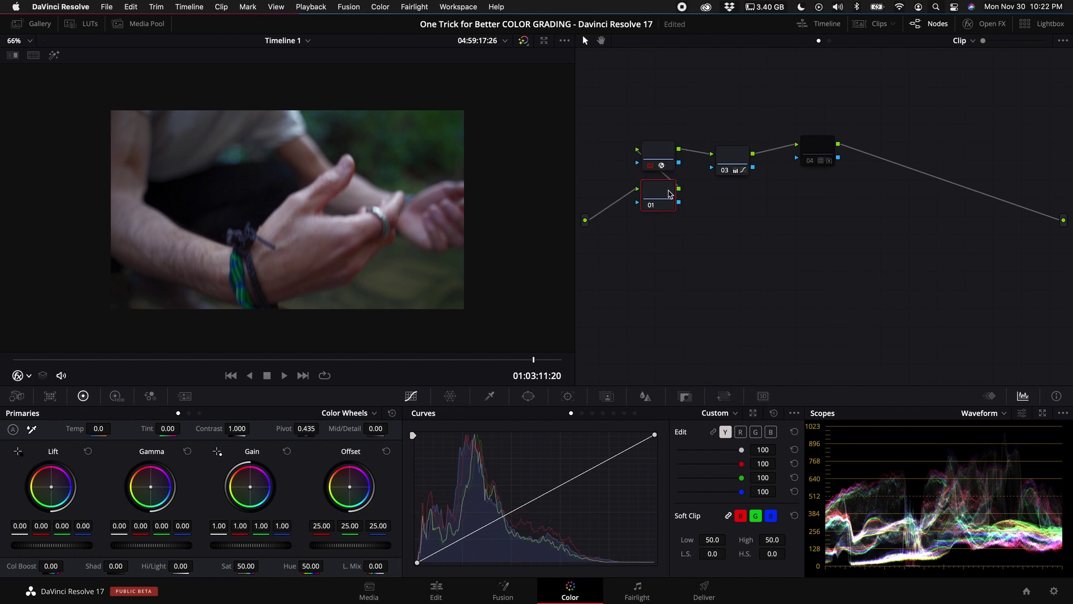
click(610, 150)
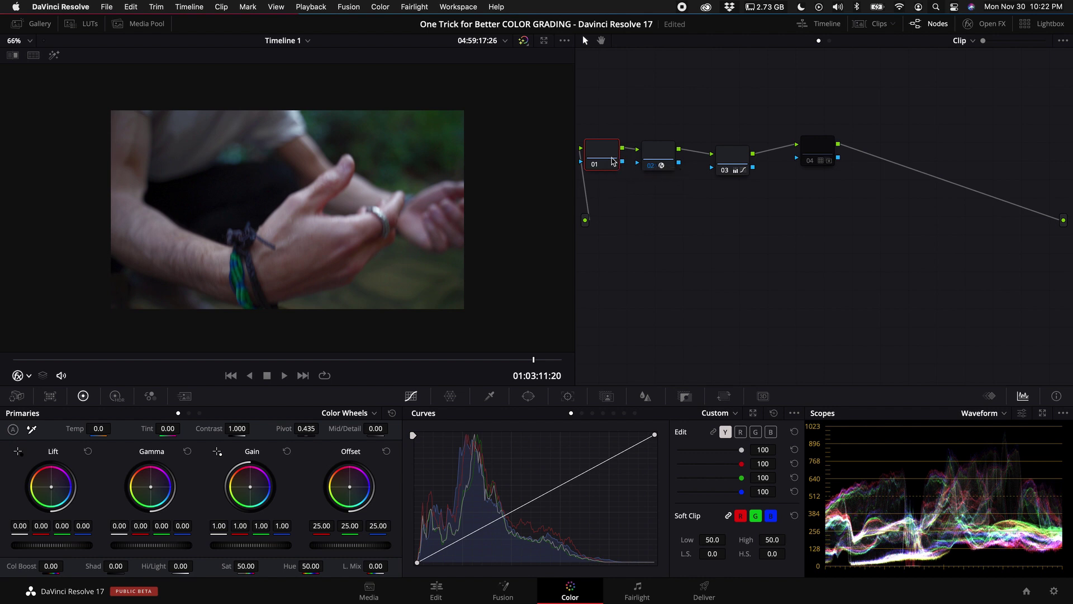
click(601, 157)
drag(601, 158, 607, 163)
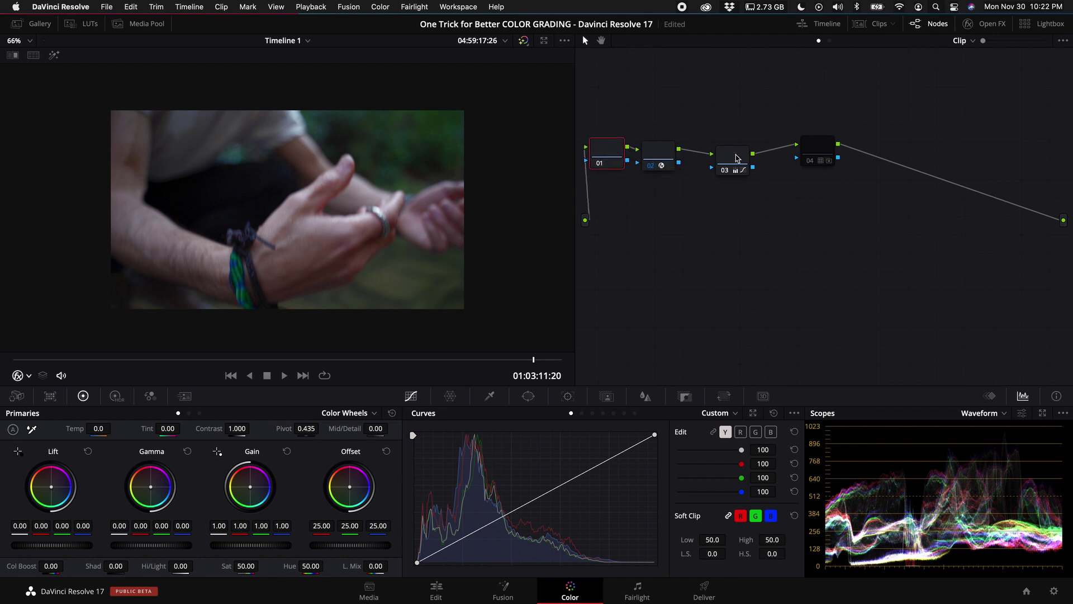
mouse_move(735, 166)
mouse_down()
mouse_move(721, 166)
mouse_move(729, 157)
mouse_up()
drag(659, 159, 667, 162)
White-balance node 01 from the white shirt (Temp 648.6, Tint -2.43) and add a node after the curves node
click(606, 163)
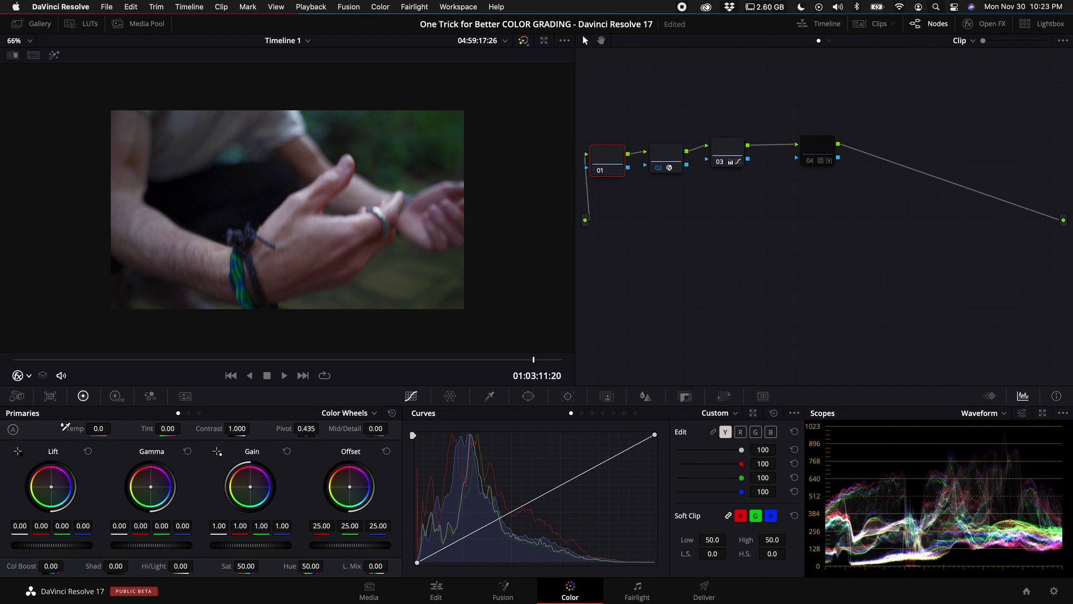
click(298, 134)
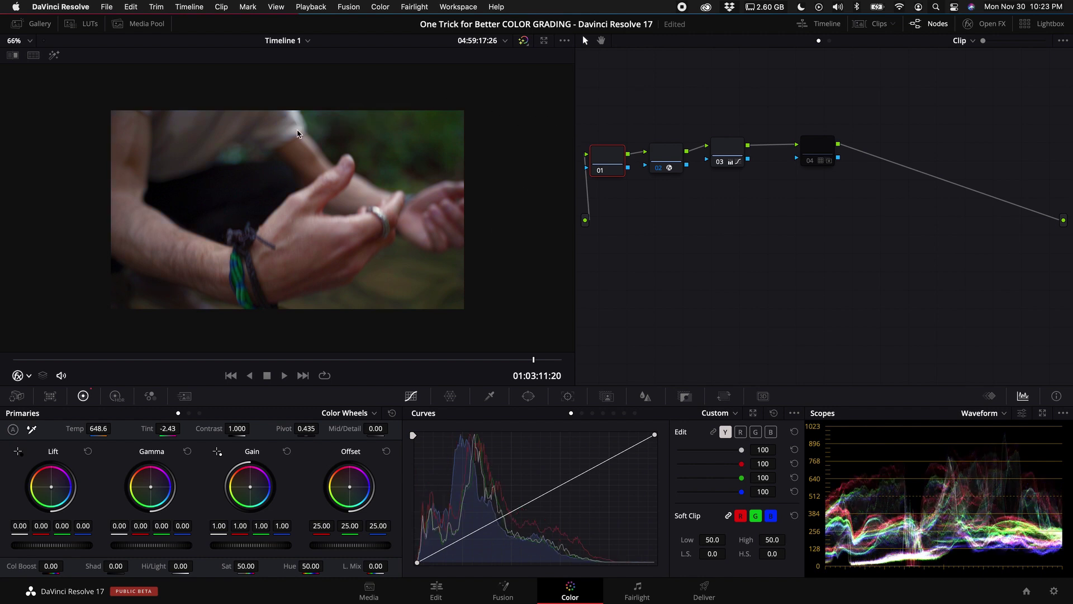
key(alt+s)
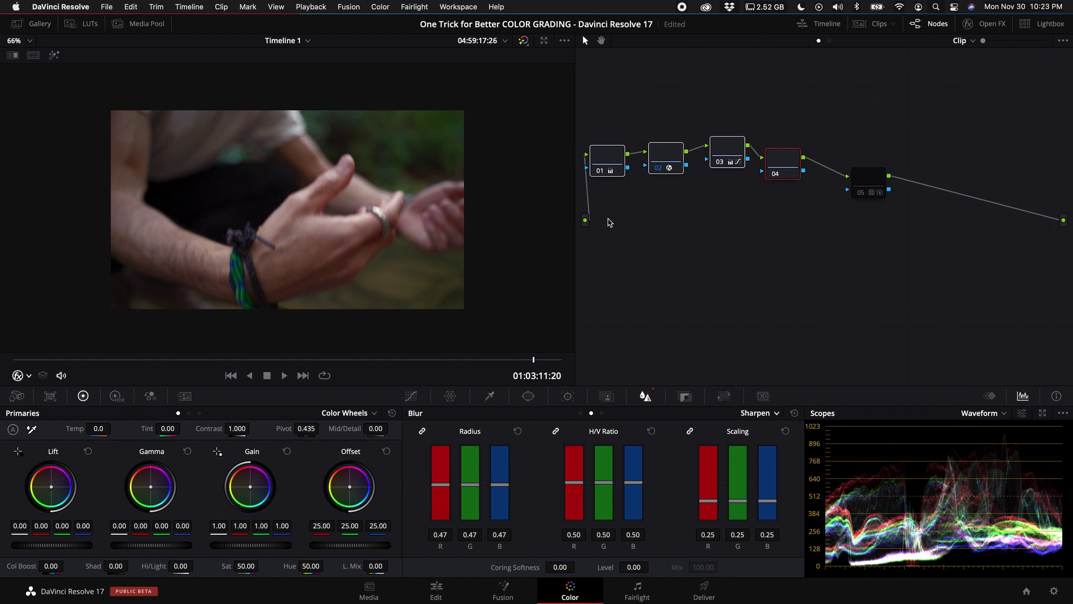
Place node 05 beside node 04 at the end of the chain and select node 02's transform
drag(466, 359, 253, 360)
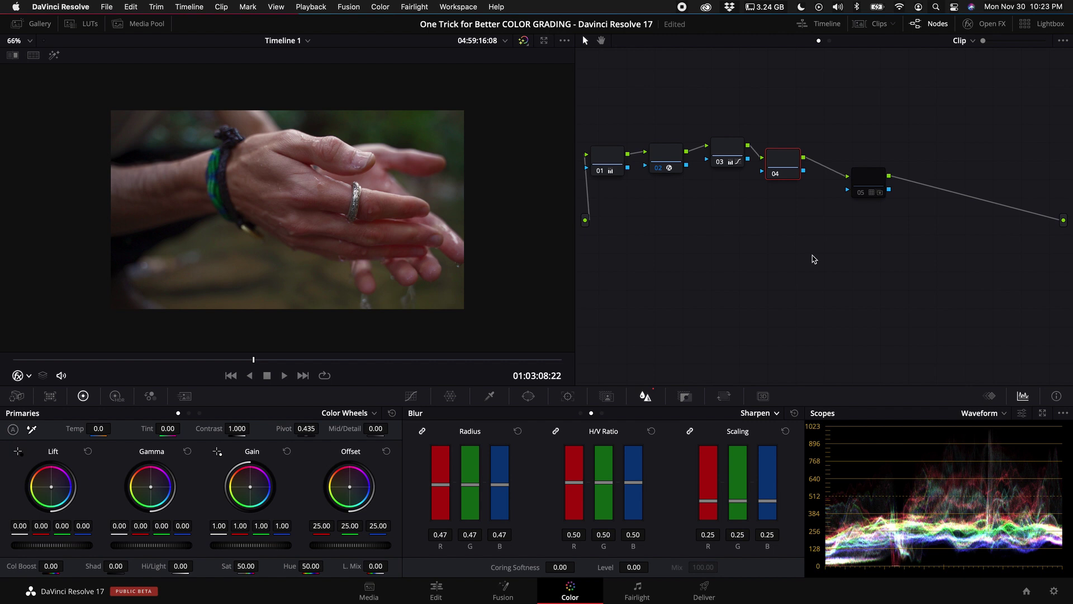
click(291, 362)
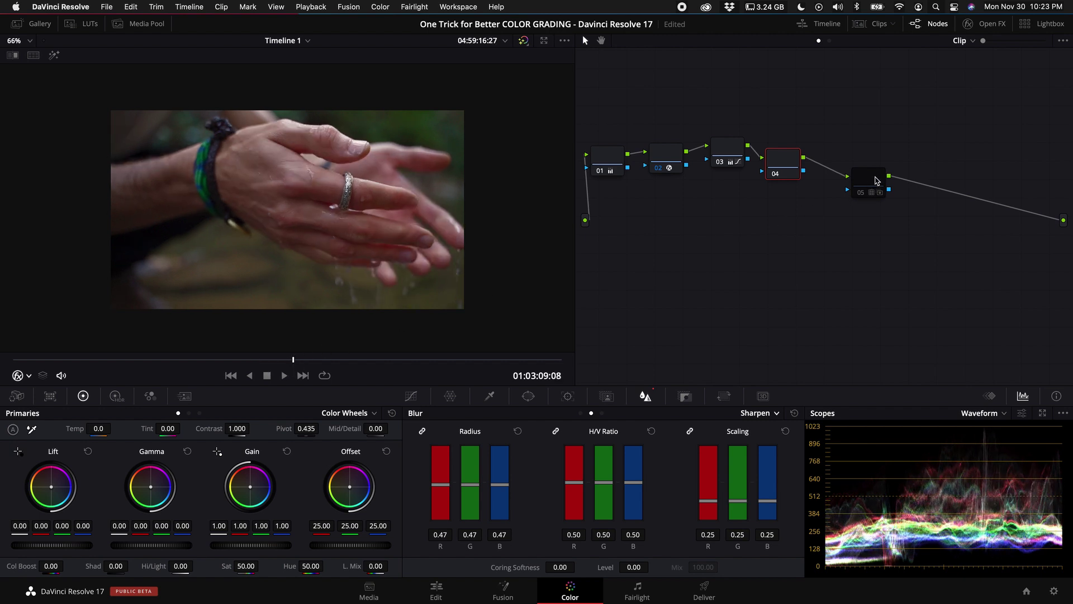
drag(876, 180, 857, 158)
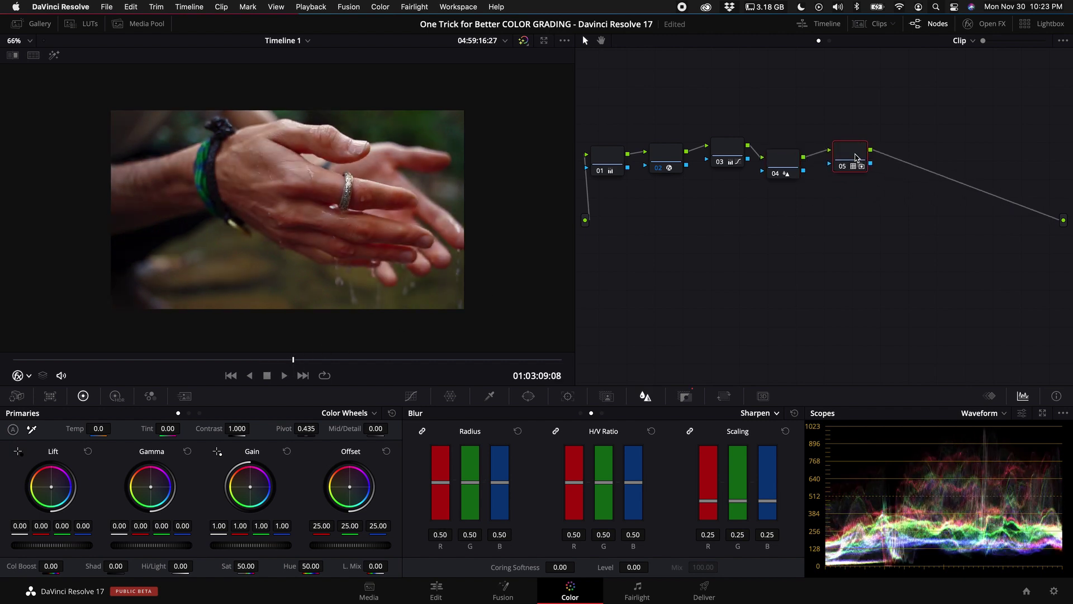
click(300, 358)
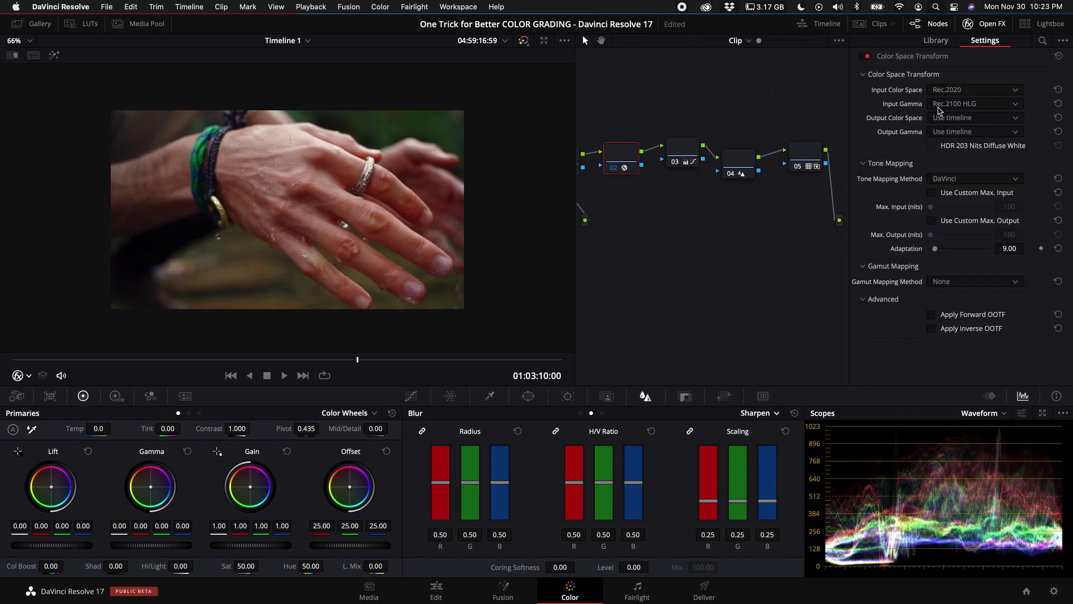
Choose Saturation Compression gamut mapping on node 02, giving knee 0.900 and max 1.000
click(965, 281)
click(965, 302)
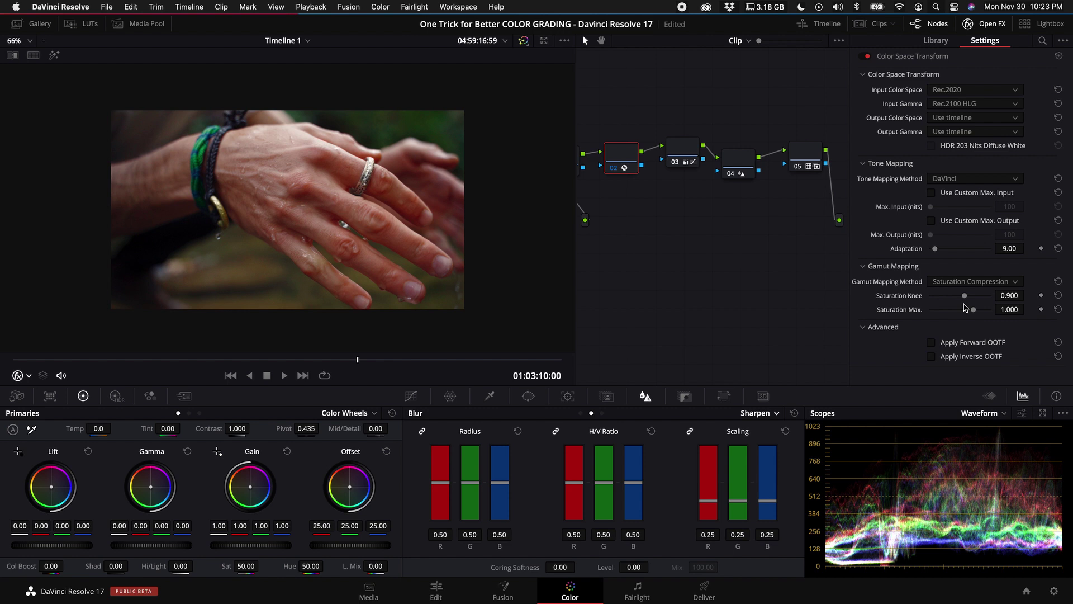